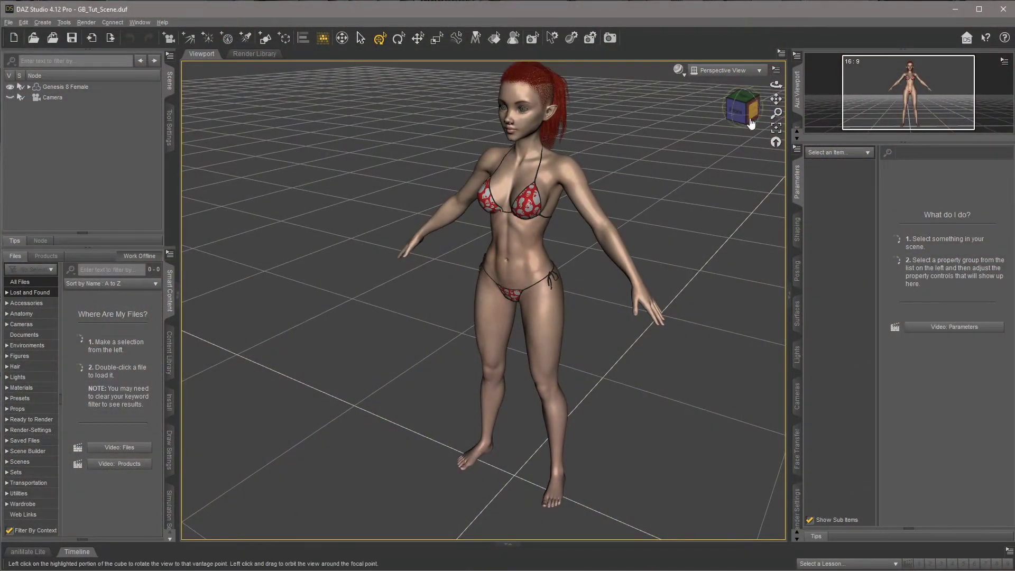
Orbit, pan and zoom the viewport to a high three-quarter view of the figure.
{"action": "scroll", "coordinate": [740, 149], "scroll_direction": "up", "scroll_amount": 3}
{"action": "left_click_drag", "start_coordinate": [775, 99], "coordinate": [775, 81]}
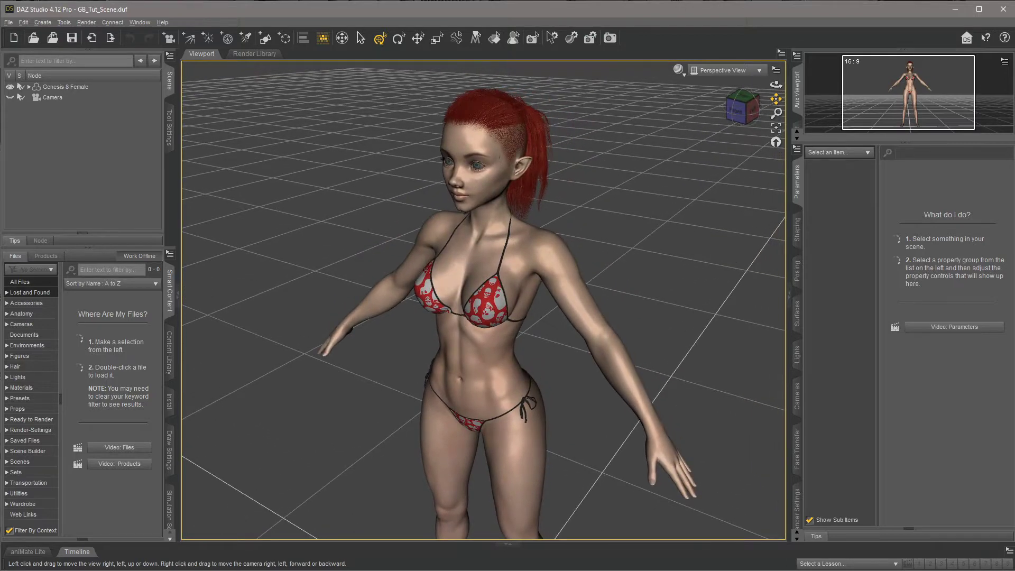
{"action": "scroll", "coordinate": [675, 146], "scroll_direction": "up", "scroll_amount": 3}
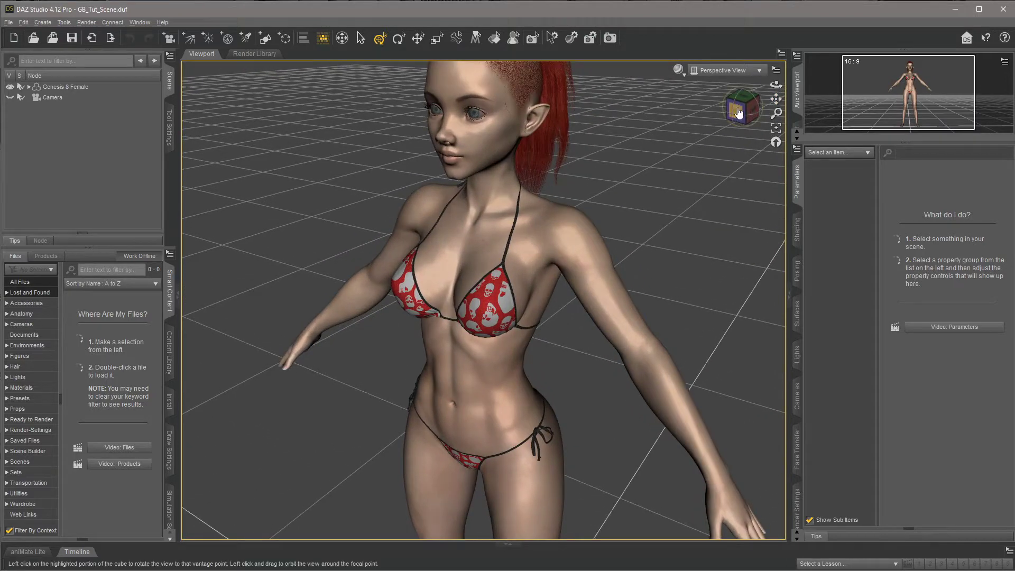
{"action": "left_click_drag", "start_coordinate": [740, 108], "coordinate": [714, 109]}
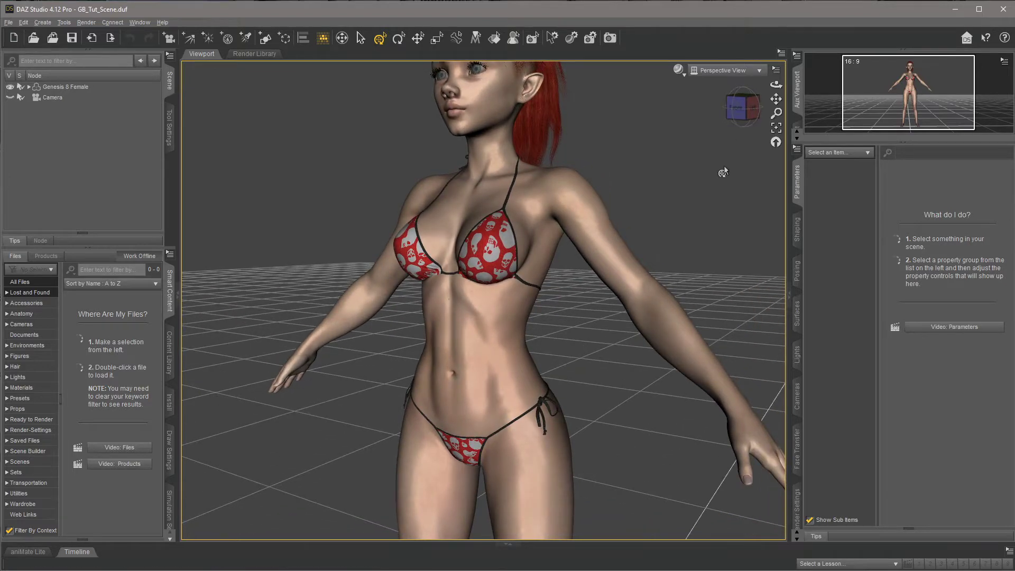
{"action": "scroll", "coordinate": [725, 169], "scroll_direction": "down", "scroll_amount": 4}
{"action": "left_click_drag", "start_coordinate": [743, 108], "coordinate": [740, 110]}
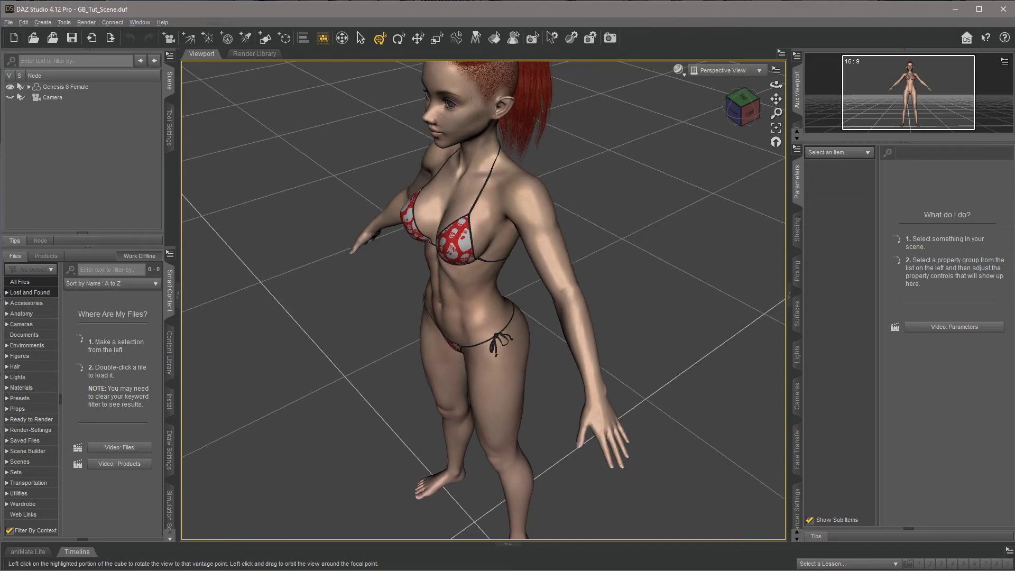
{"action": "left_click", "coordinate": [742, 118]}
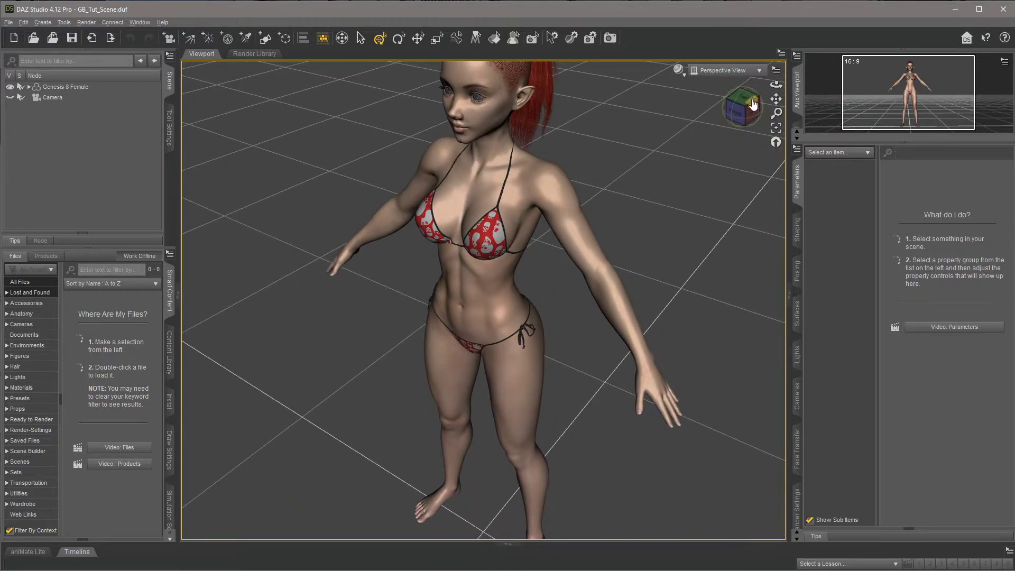
{"action": "left_click_drag", "start_coordinate": [776, 99], "coordinate": [775, 92]}
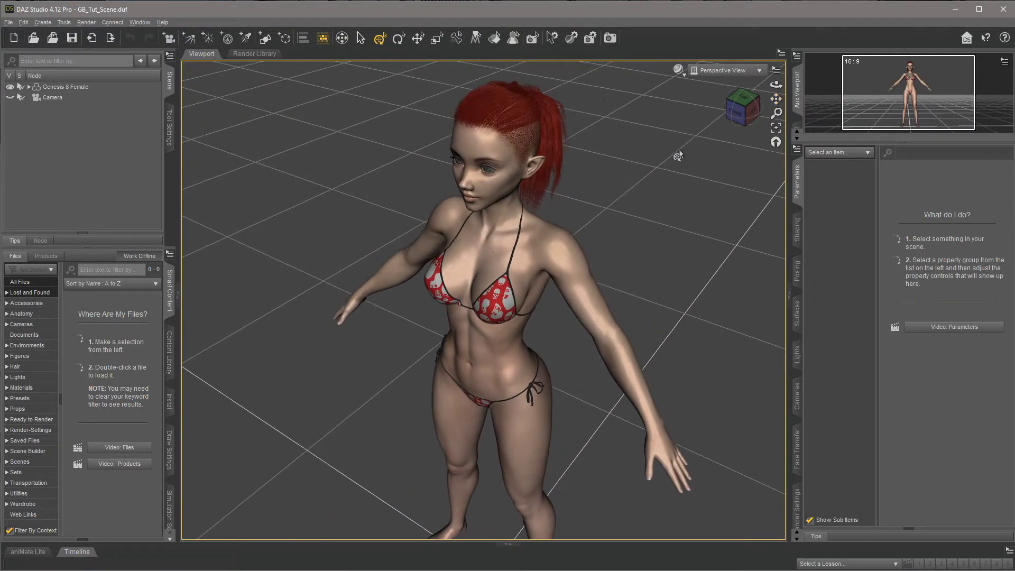
{"action": "left_click_drag", "start_coordinate": [677, 154], "coordinate": [667, 160]}
{"action": "scroll", "coordinate": [667, 160], "scroll_direction": "down", "scroll_amount": 2}
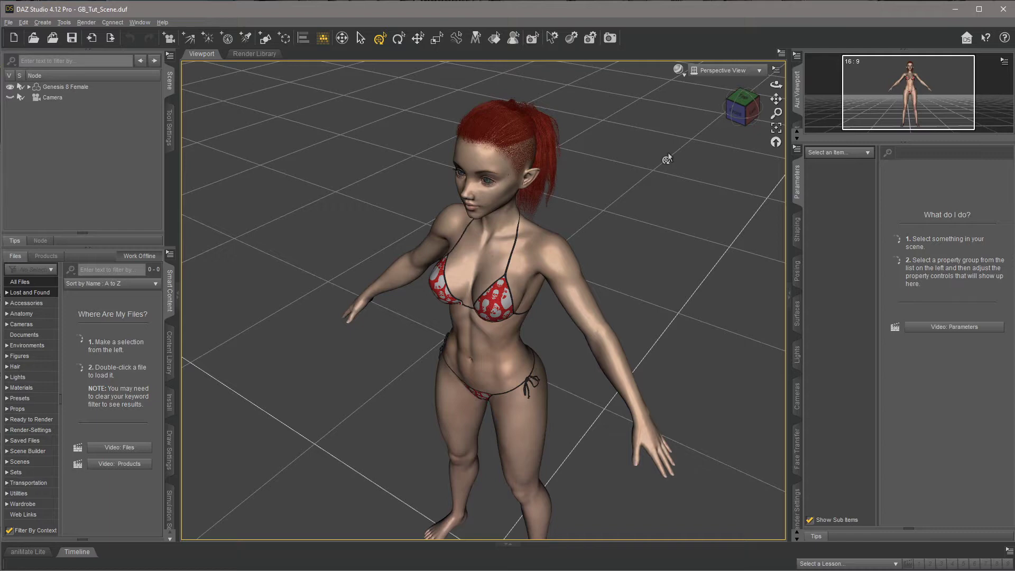
{"action": "left_click_drag", "start_coordinate": [668, 158], "coordinate": [690, 183]}
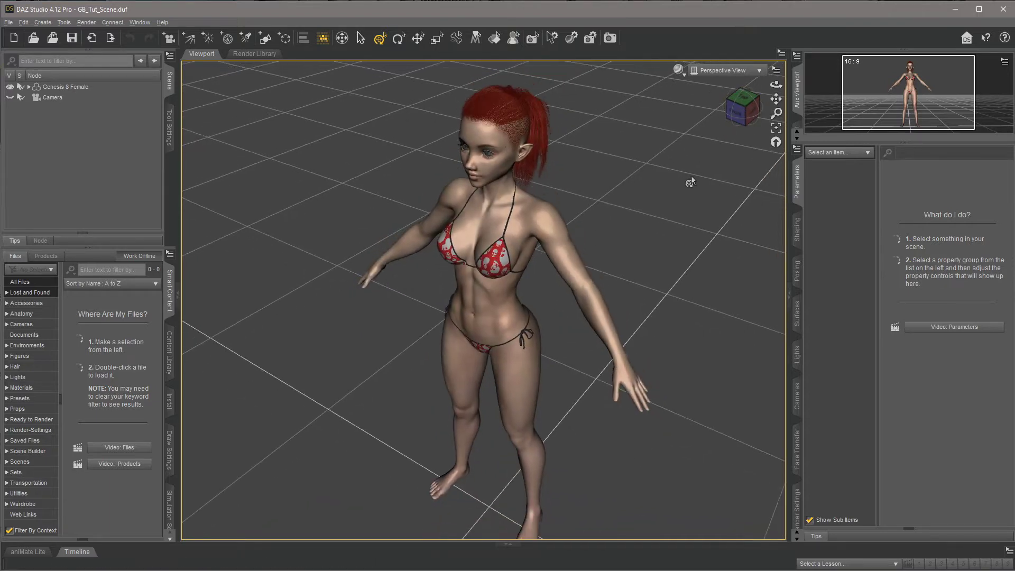
{"action": "left_click", "coordinate": [740, 121]}
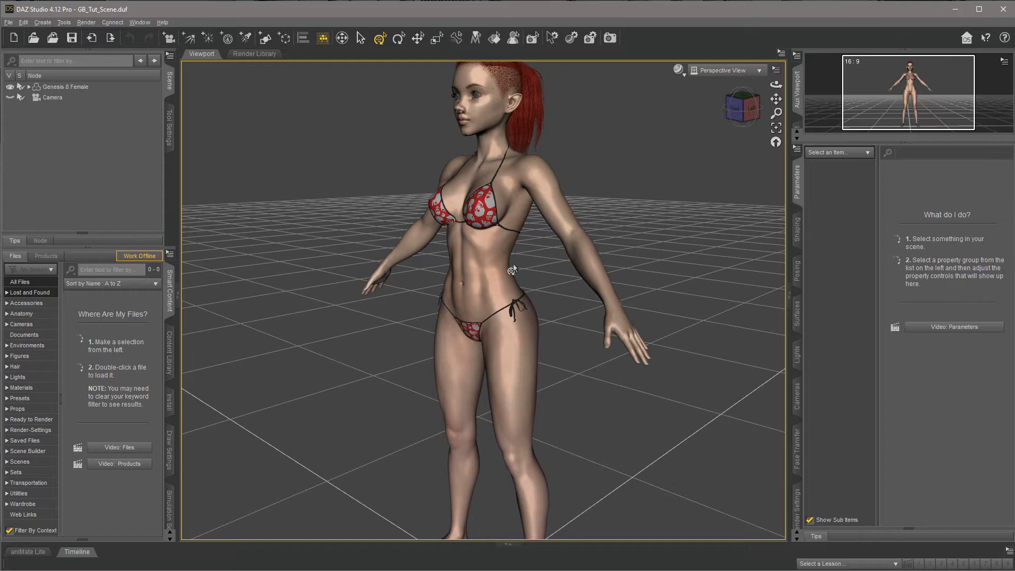
{"action": "left_click", "coordinate": [744, 111]}
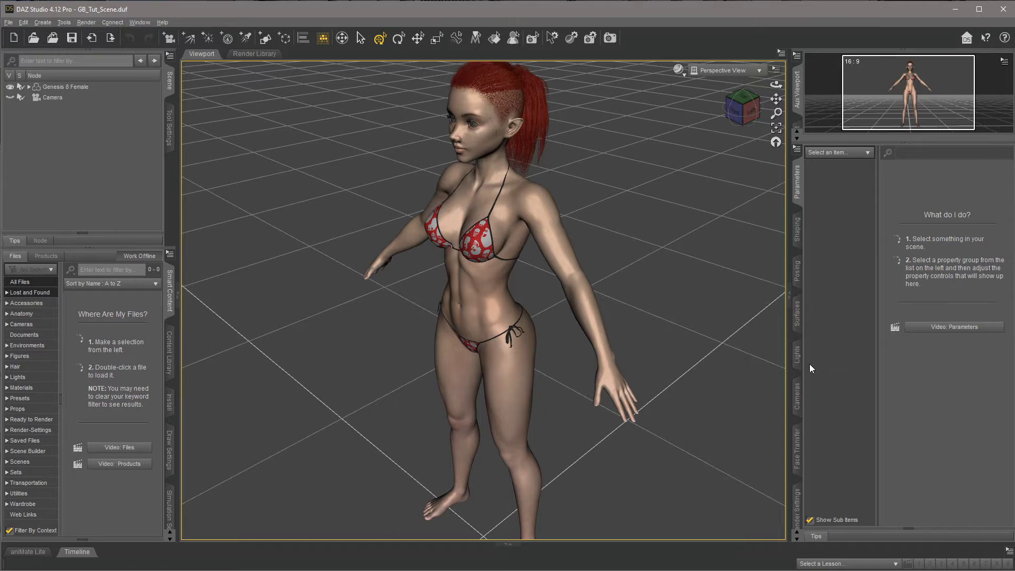
Open the Surfaces pane from Window > Panes (Tabs) and select Genesis 8 Female in the Scene pane.
{"action": "left_click", "coordinate": [137, 22]}
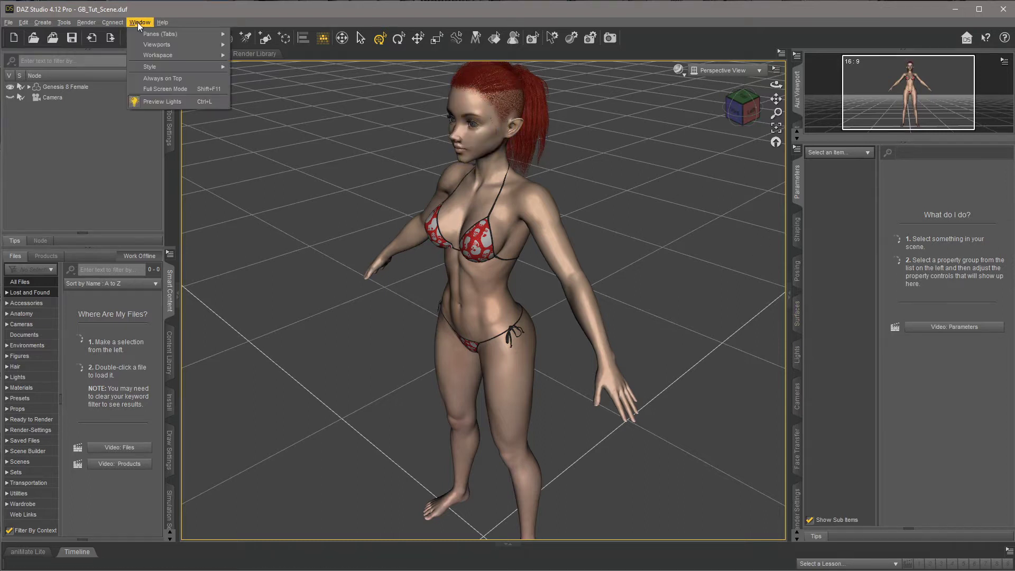
{"action": "mouse_move", "coordinate": [163, 33]}
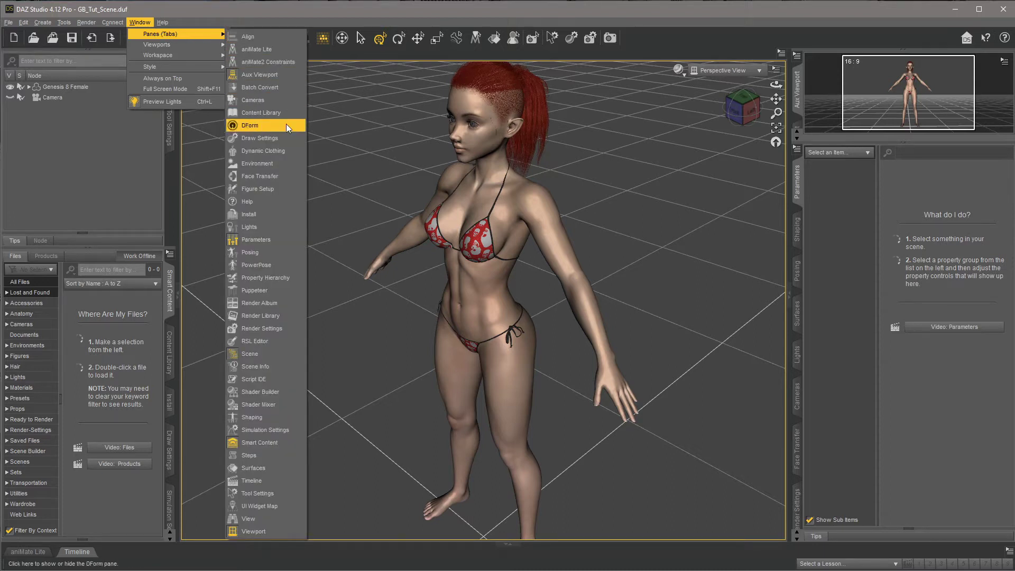
{"action": "left_click", "coordinate": [280, 469]}
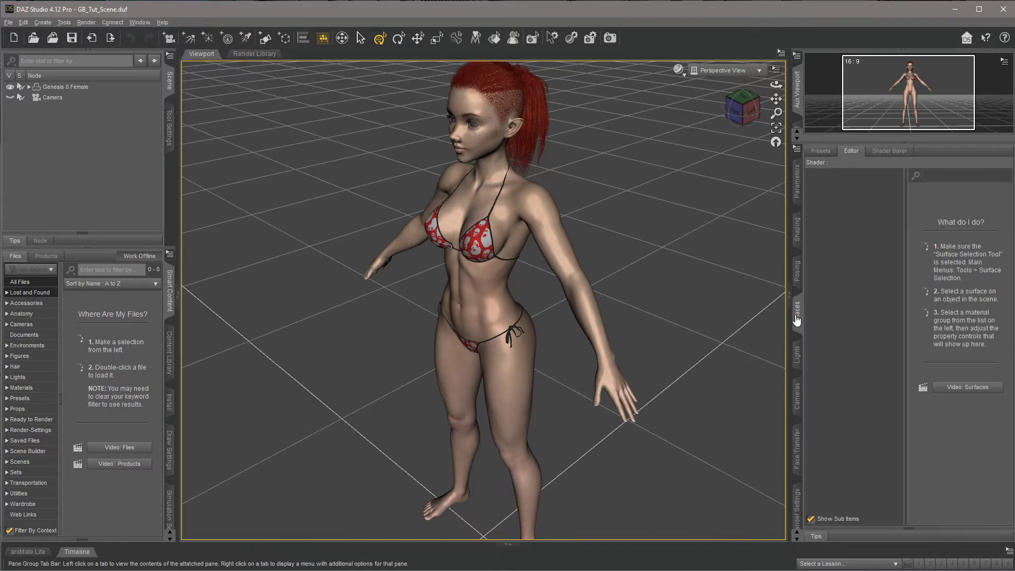
{"action": "left_click", "coordinate": [75, 86]}
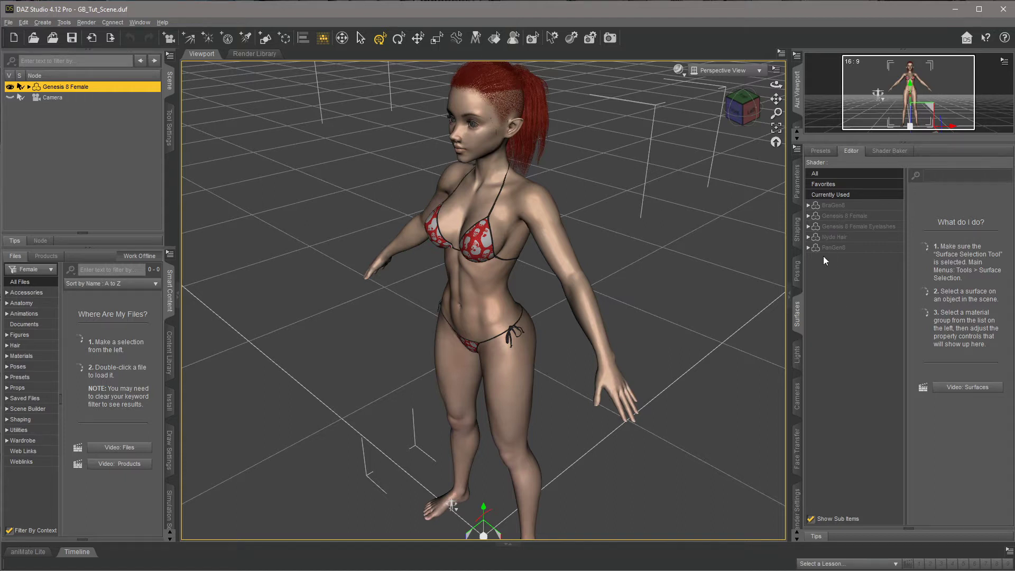
Expand Genesis 8 Female > Surfaces and select Torso to show its shader settings.
{"action": "left_click", "coordinate": [843, 221]}
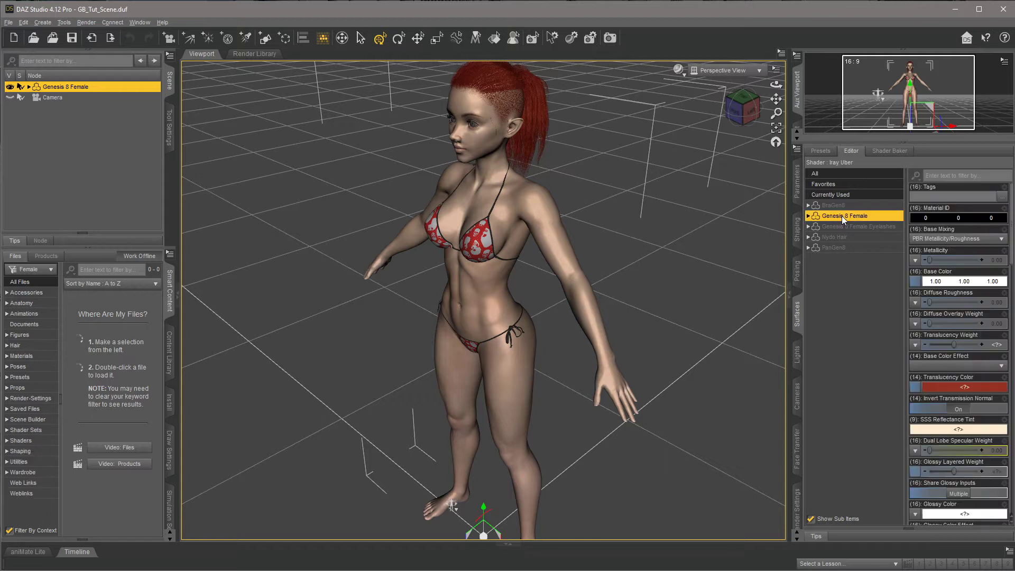
{"action": "left_click", "coordinate": [807, 217]}
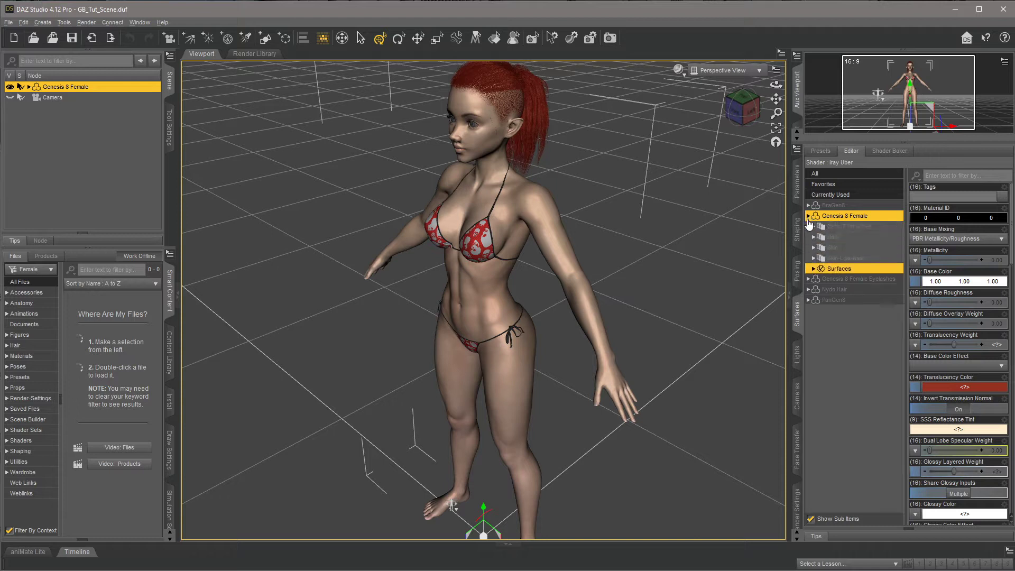
{"action": "left_click", "coordinate": [813, 269]}
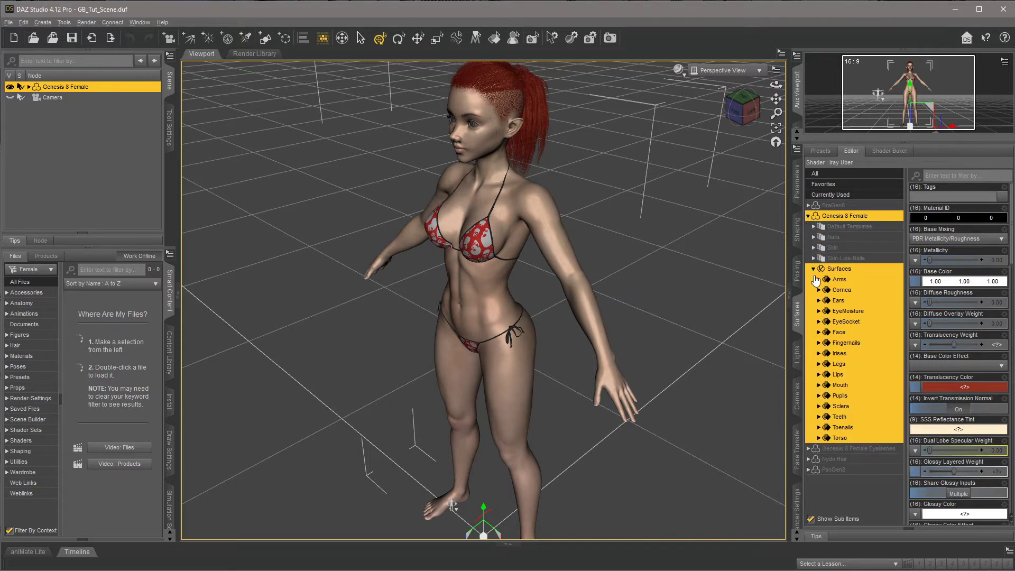
{"action": "left_click", "coordinate": [855, 441]}
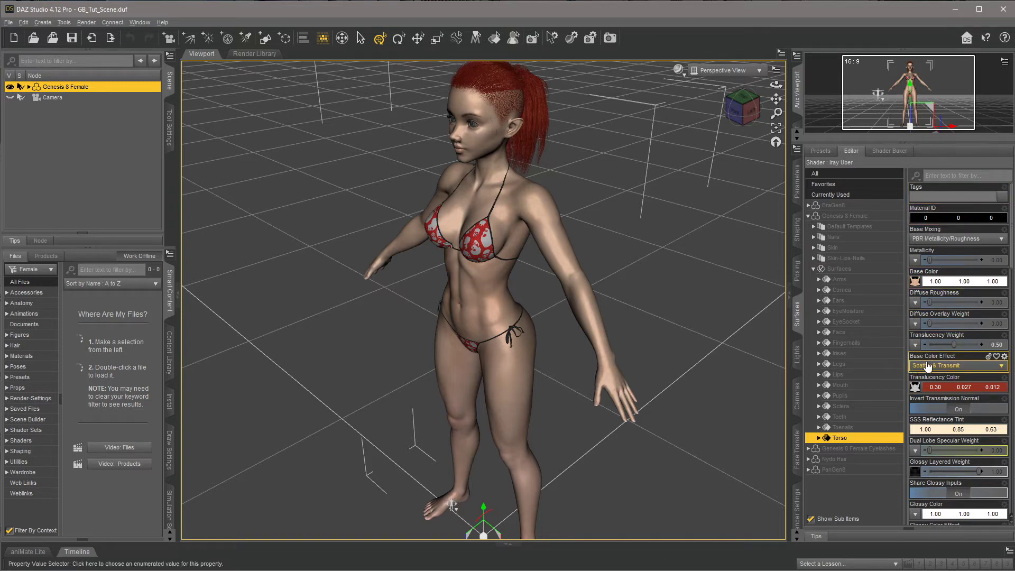
Scroll to the Torso's Base Bump (1.50) and open its image map choices.
{"action": "scroll", "coordinate": [930, 375], "scroll_direction": "down", "scroll_amount": 5}
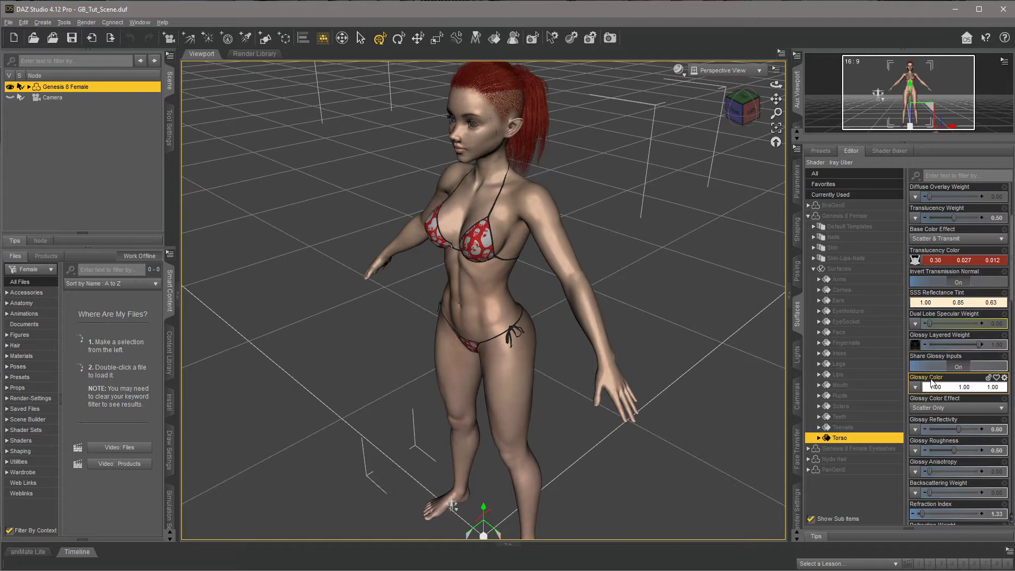
{"action": "scroll", "coordinate": [931, 379], "scroll_direction": "down", "scroll_amount": 4}
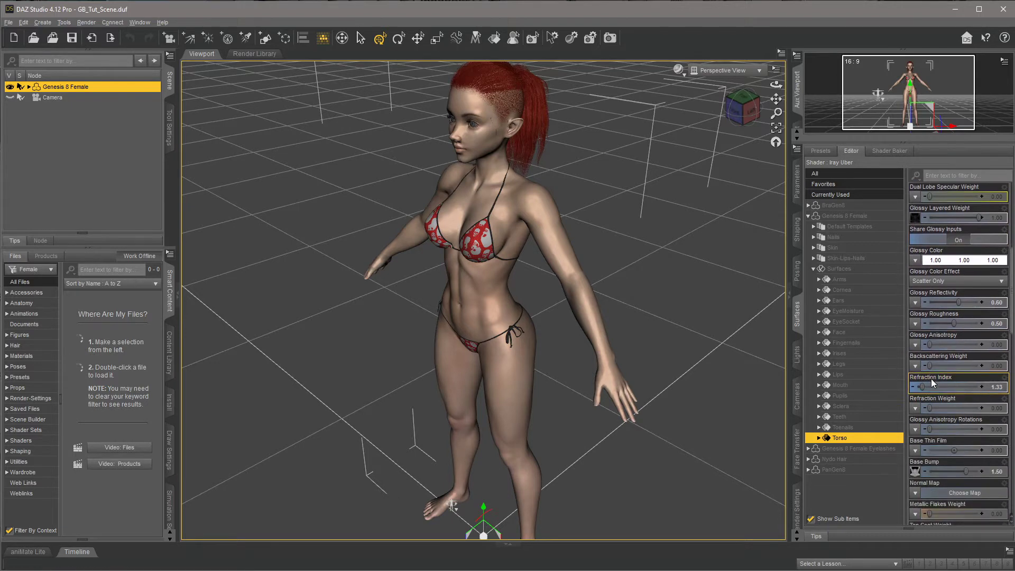
{"action": "scroll", "coordinate": [931, 378], "scroll_direction": "down", "scroll_amount": 2}
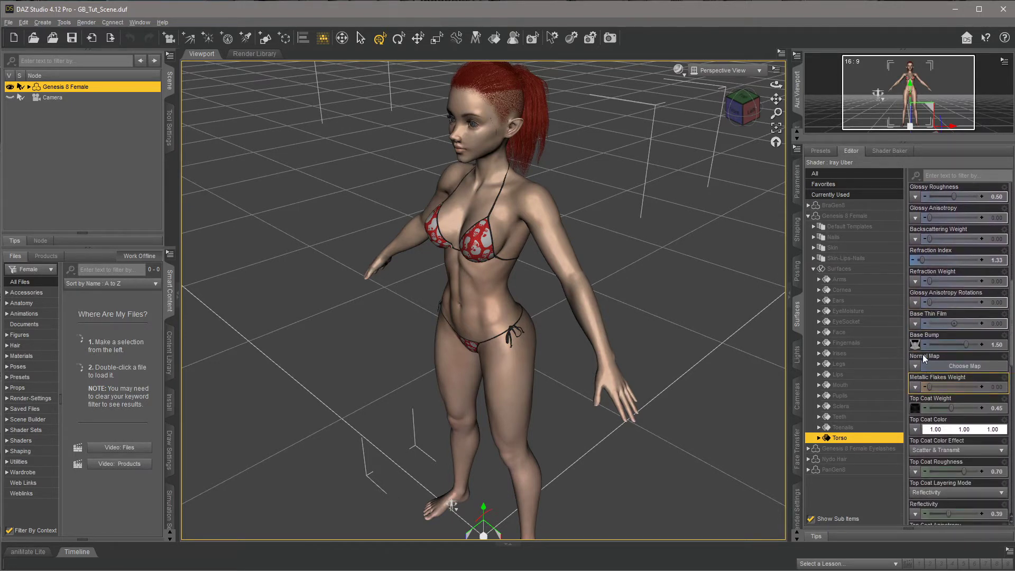
{"action": "mouse_move", "coordinate": [914, 346]}
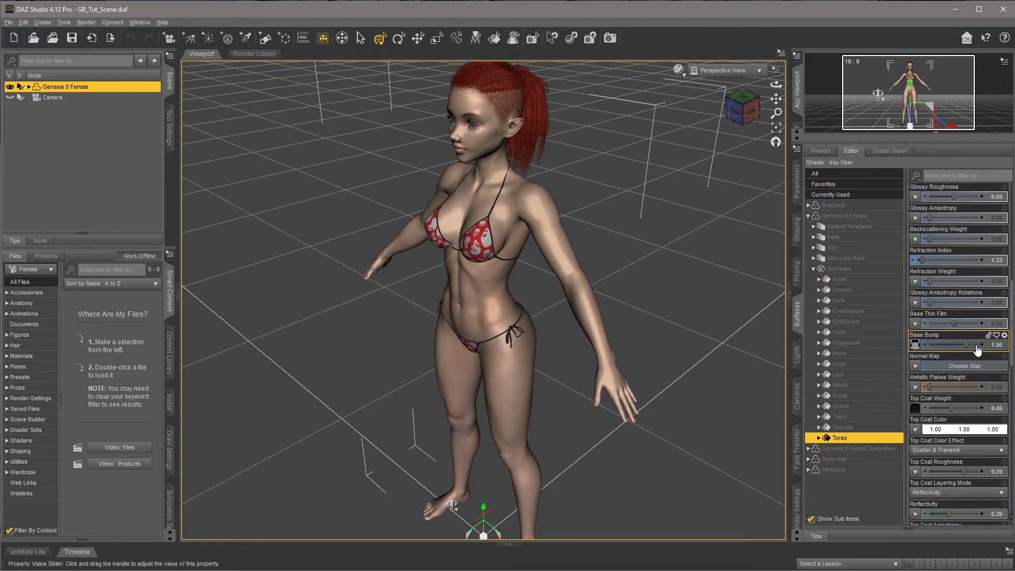
{"action": "left_click", "coordinate": [915, 345]}
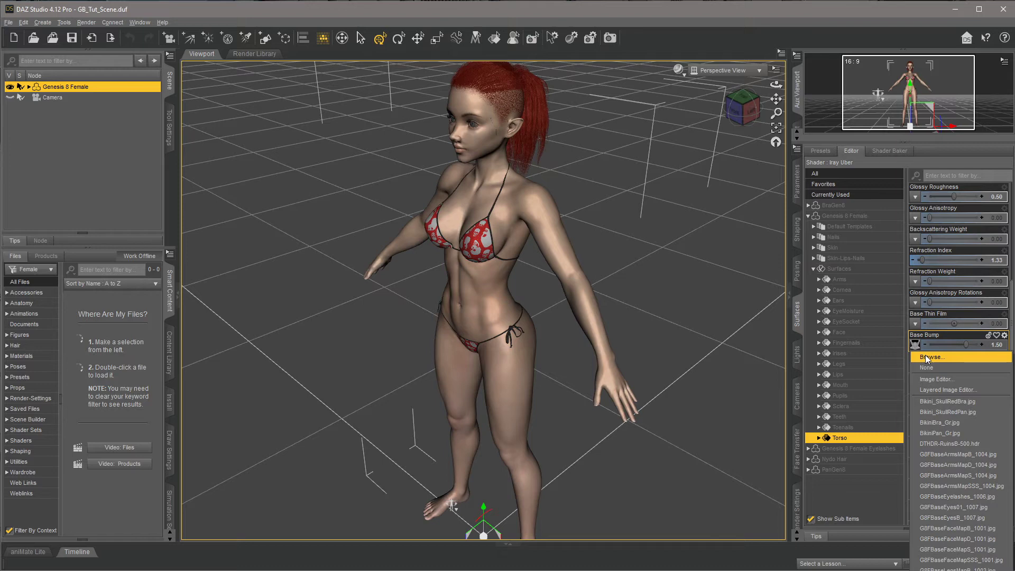
Open the torso bump map in the Layered Image Editor and add a new empty layer.
{"action": "left_click", "coordinate": [935, 389]}
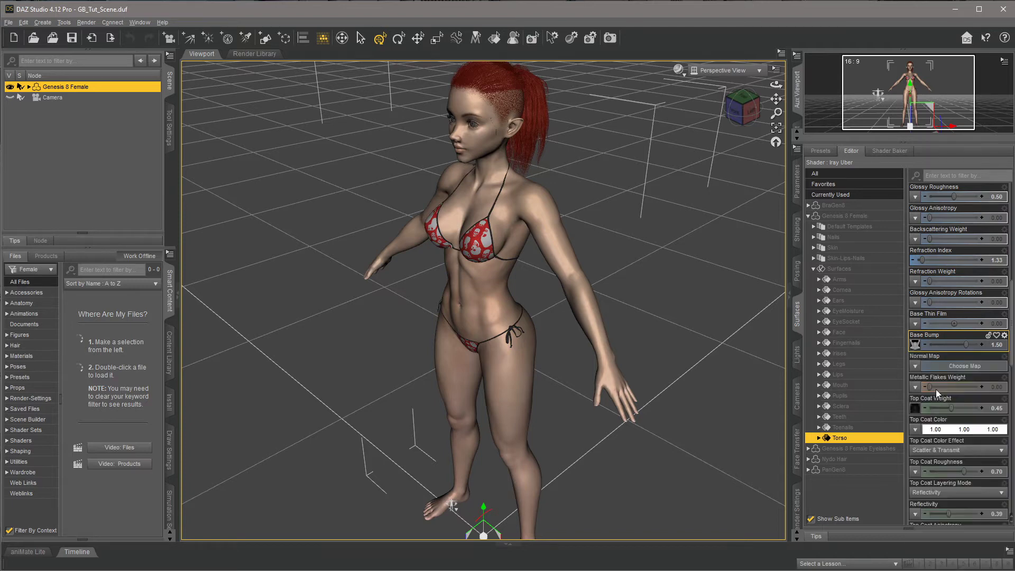
{"action": "scroll", "coordinate": [688, 241], "scroll_direction": "down", "scroll_amount": 10}
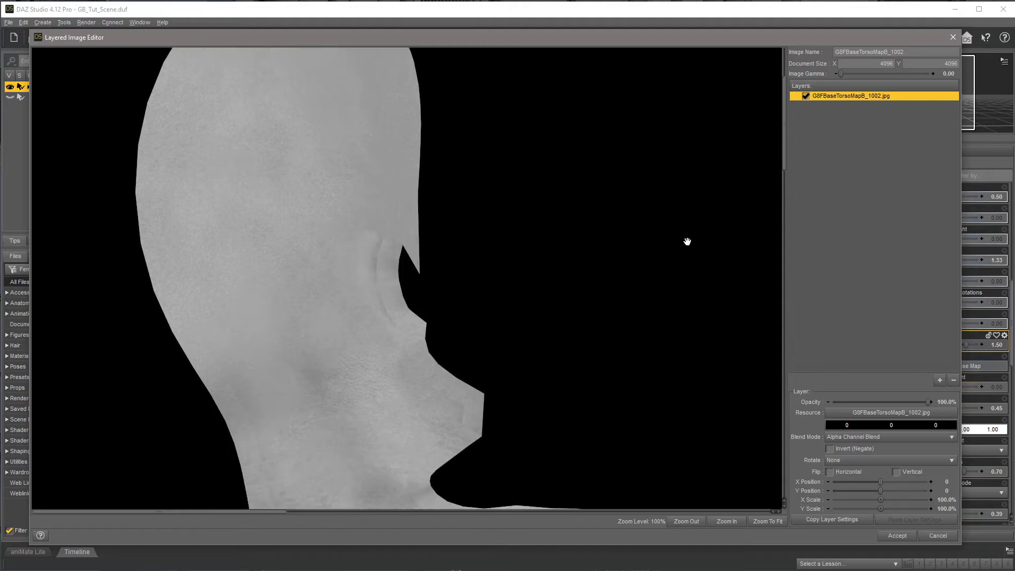
{"action": "scroll", "coordinate": [686, 242], "scroll_direction": "down", "scroll_amount": 5}
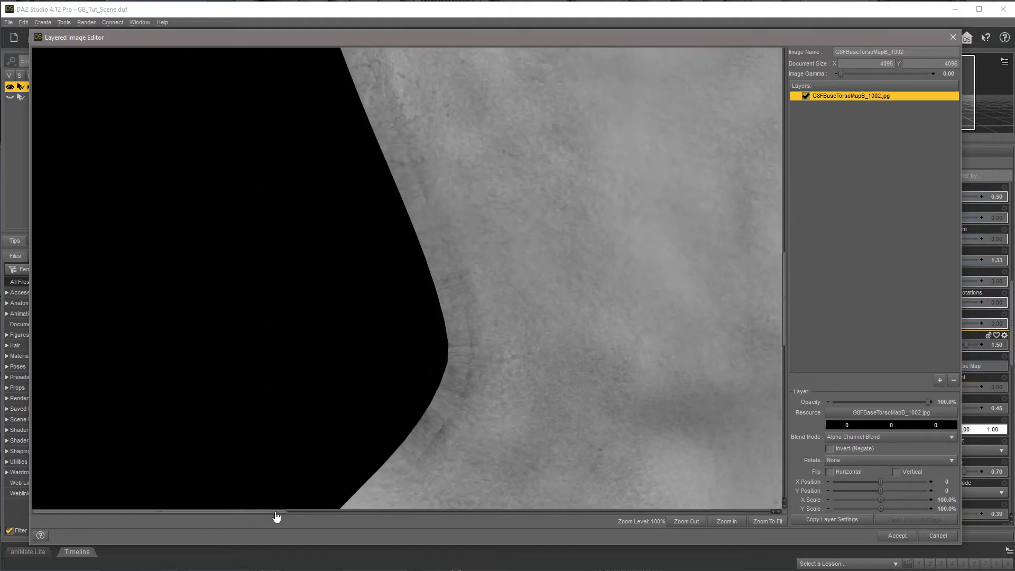
{"action": "left_click_drag", "start_coordinate": [275, 518], "coordinate": [435, 518]}
{"action": "scroll", "coordinate": [473, 426], "scroll_direction": "down", "scroll_amount": 10}
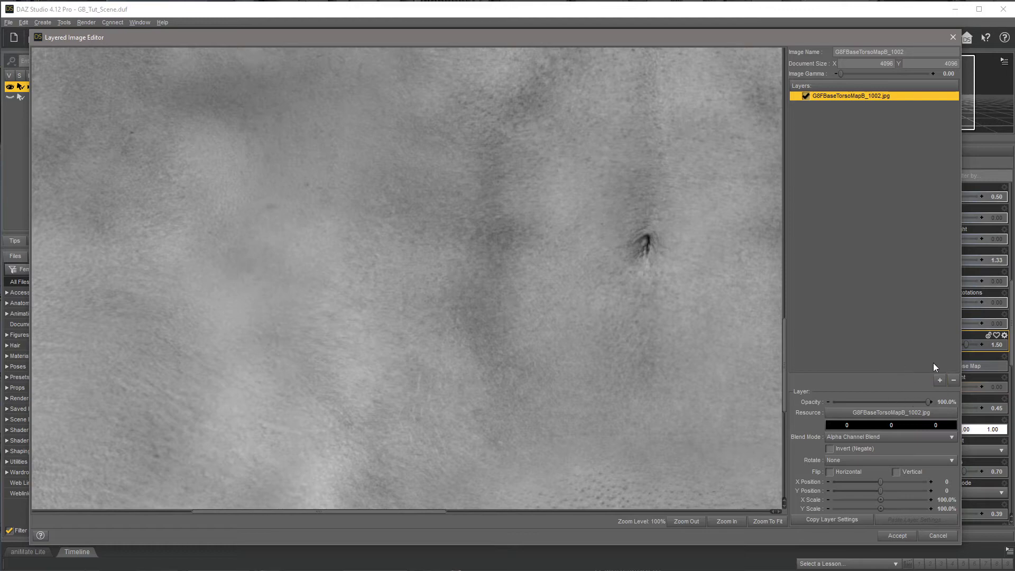
{"action": "left_click", "coordinate": [940, 381]}
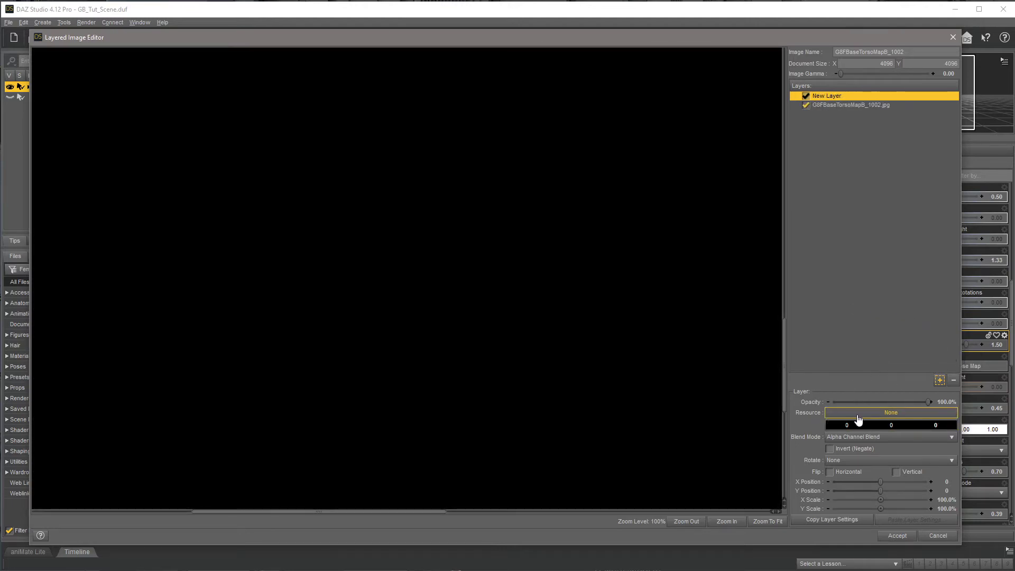
Browse to and load G3-8F_GooseBumps_V31_Torso_softer.png as the new layer's image.
{"action": "left_click", "coordinate": [893, 417]}
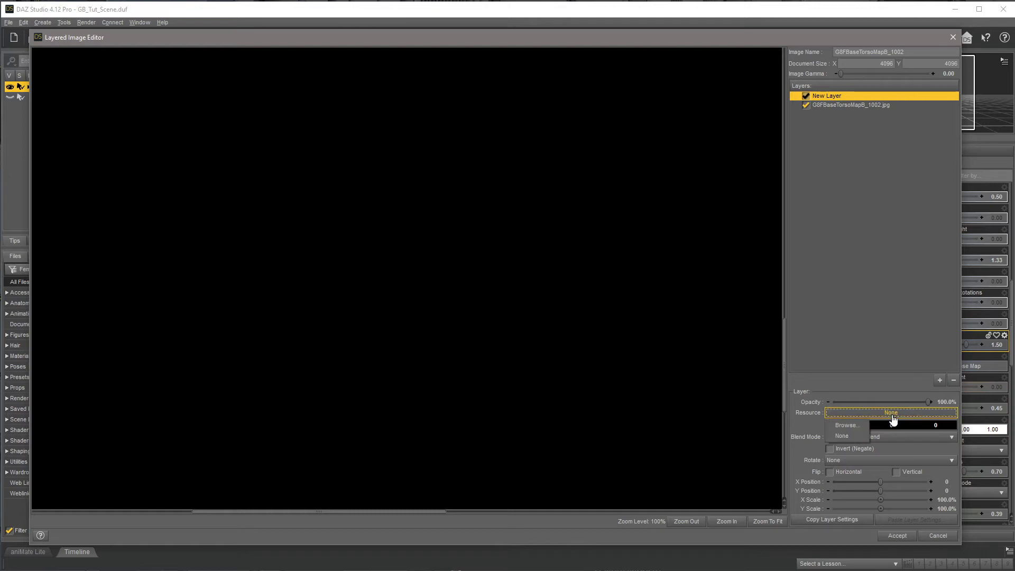
{"action": "left_click", "coordinate": [855, 427]}
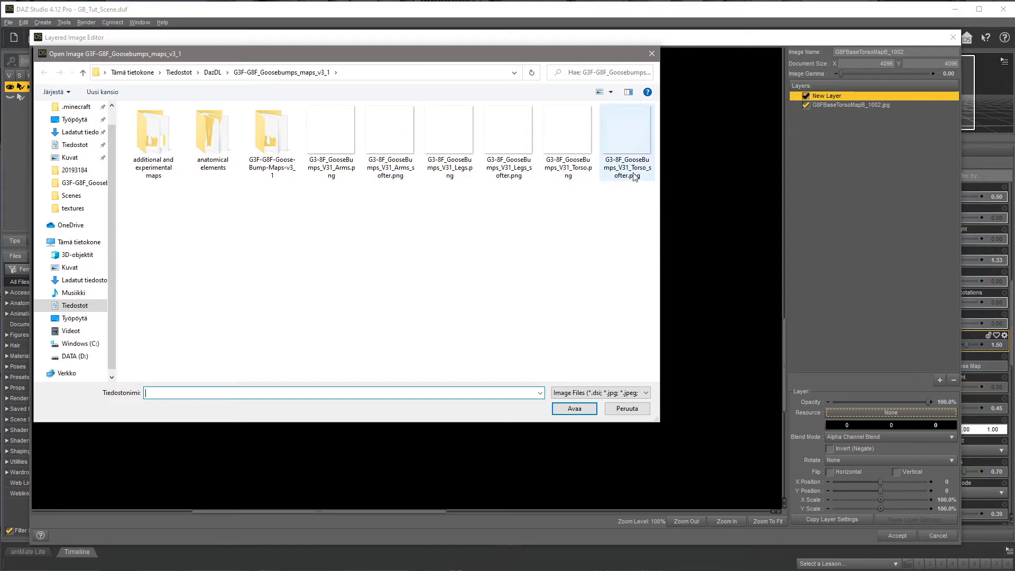
{"action": "left_click", "coordinate": [629, 173]}
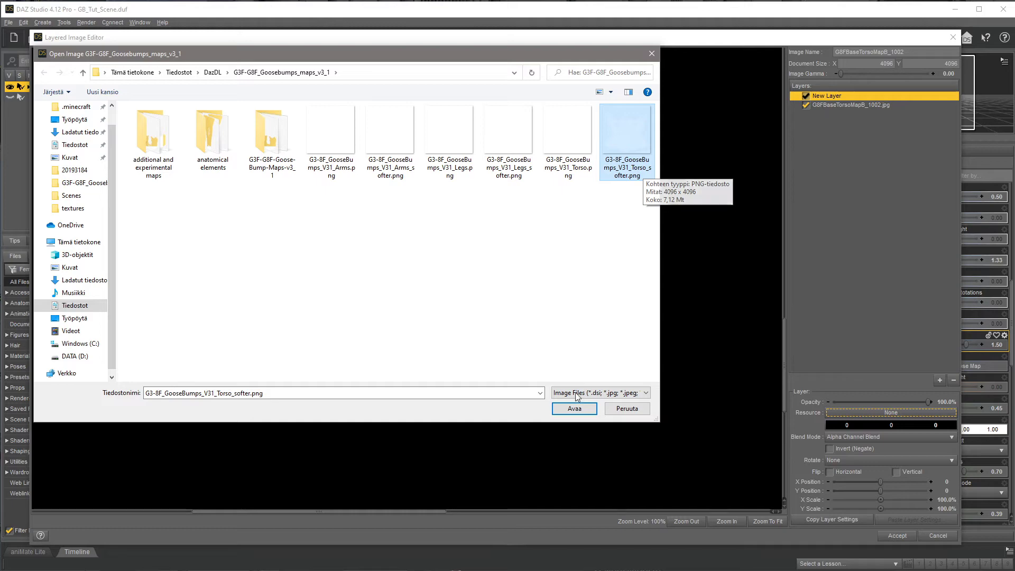
{"action": "left_click", "coordinate": [575, 408]}
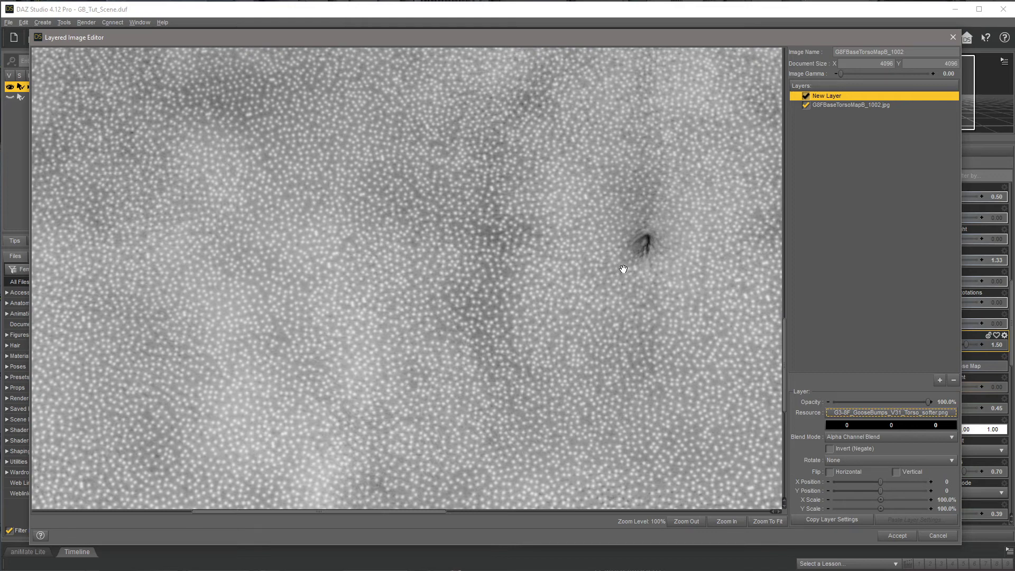
Set the torso goosebumps layer opacity to 50 and accept the layered bump map.
{"action": "left_click", "coordinate": [943, 400]}
{"action": "type", "text": "50"}
{"action": "key", "text": "Return"}
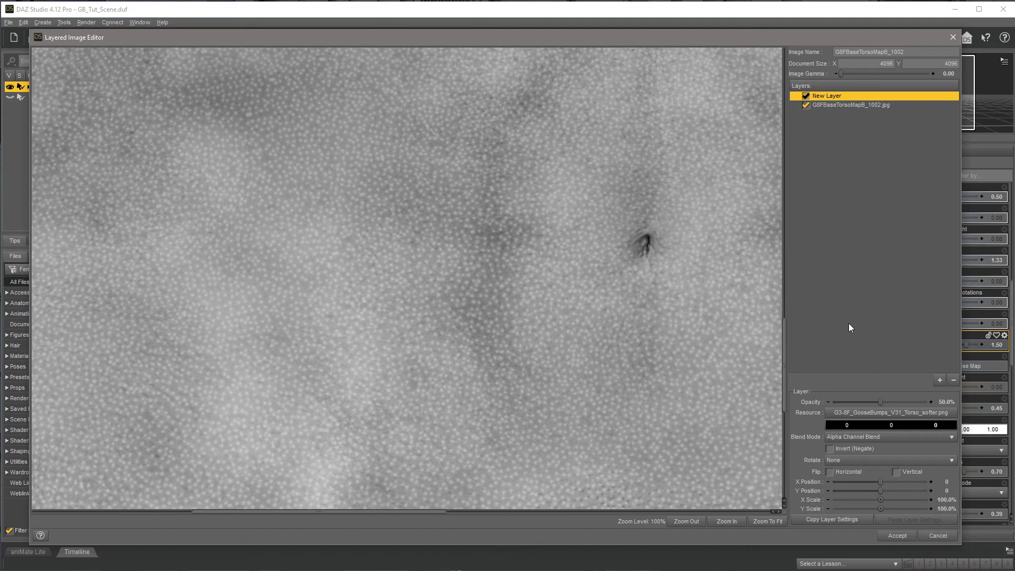
{"action": "left_click", "coordinate": [896, 536]}
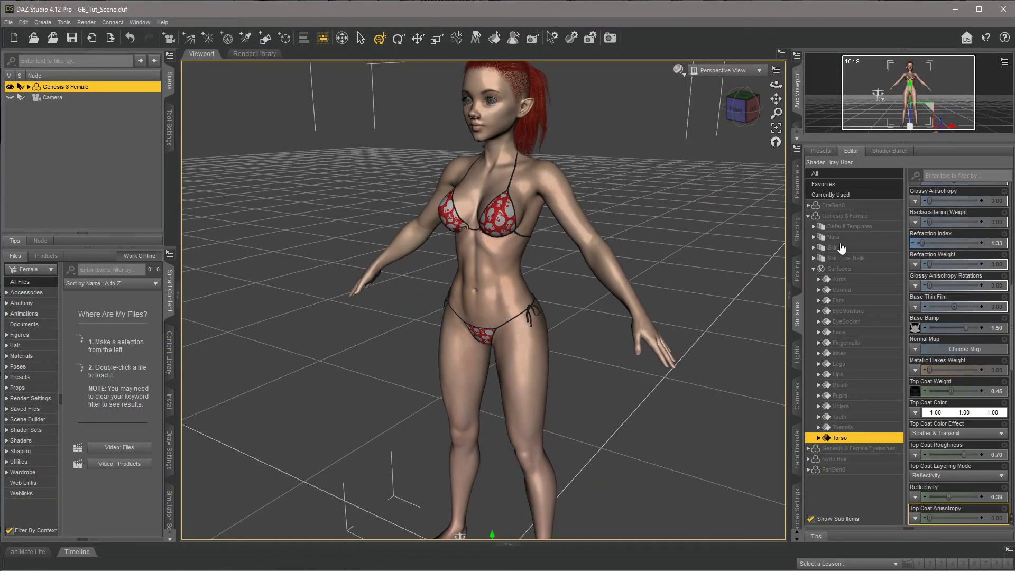
Select Legs and add G3-8F_GooseBumps_V31_Legs_softer.png as a new layer on its Base Bump.
{"action": "left_click", "coordinate": [857, 365]}
{"action": "left_click", "coordinate": [915, 328]}
{"action": "left_click", "coordinate": [946, 374]}
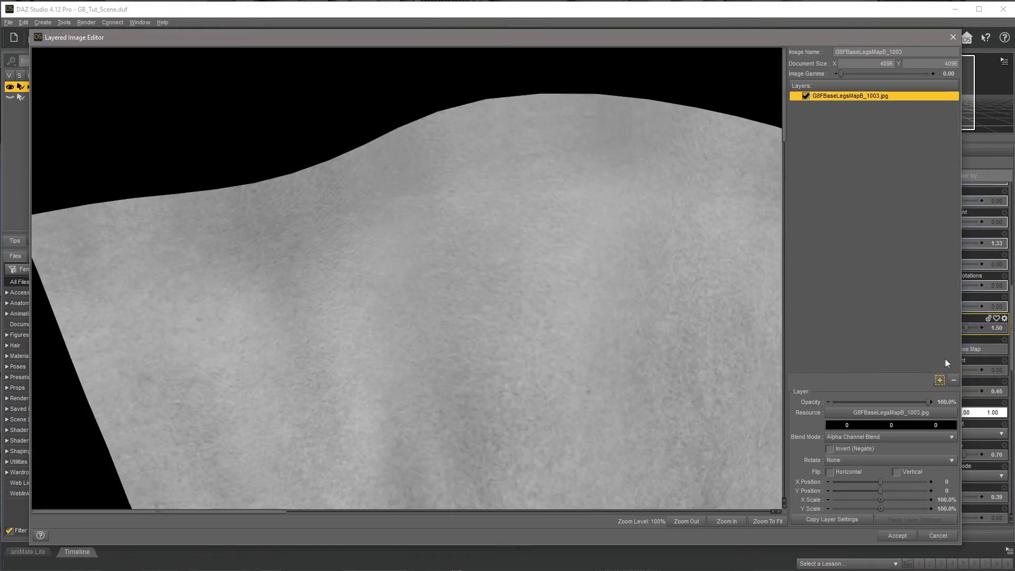
{"action": "left_click", "coordinate": [940, 380]}
{"action": "left_click", "coordinate": [891, 412]}
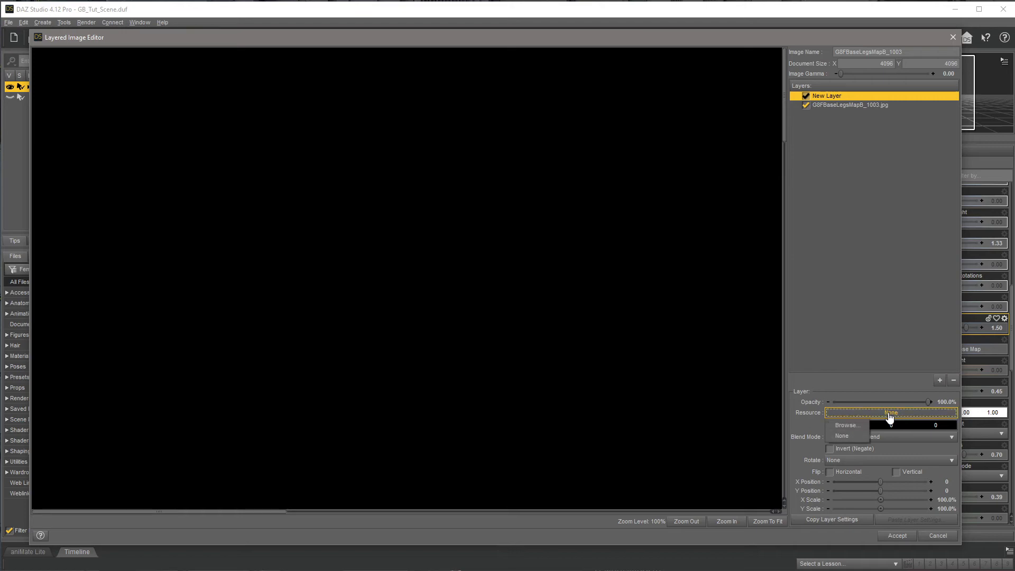
{"action": "left_click", "coordinate": [888, 426]}
{"action": "double_click", "coordinate": [509, 140]}
Set the legs goosebumps layer opacity to 50 and accept the layered map.
{"action": "left_click", "coordinate": [946, 402]}
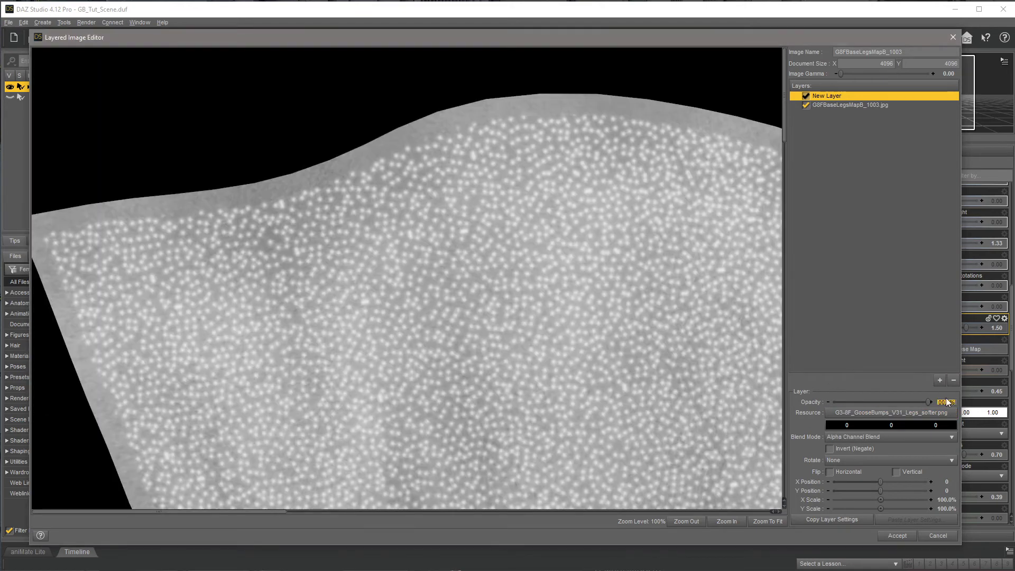
{"action": "type", "text": "50"}
{"action": "key", "text": "Return"}
{"action": "left_click", "coordinate": [896, 536]}
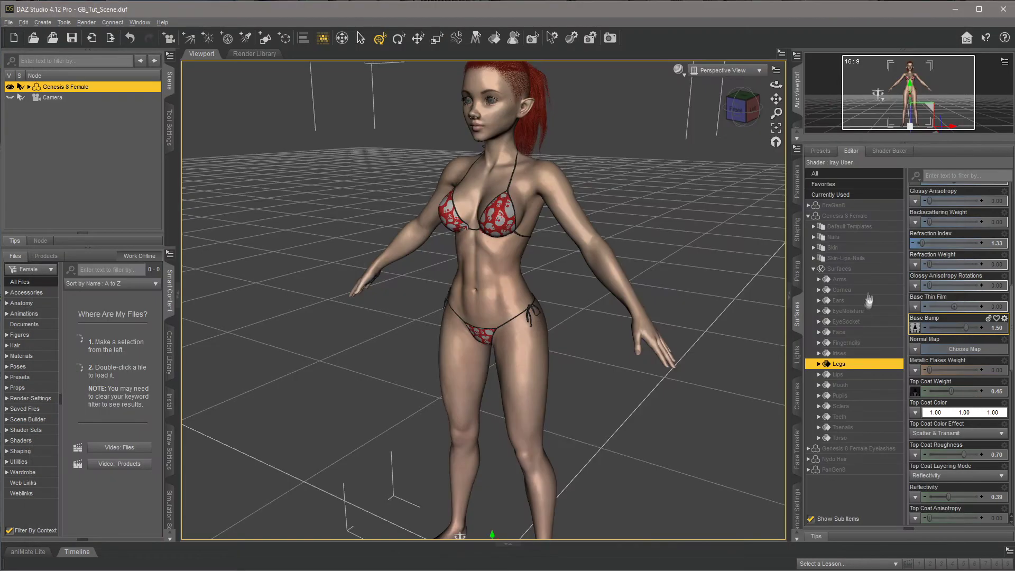
{"action": "left_click", "coordinate": [866, 279]}
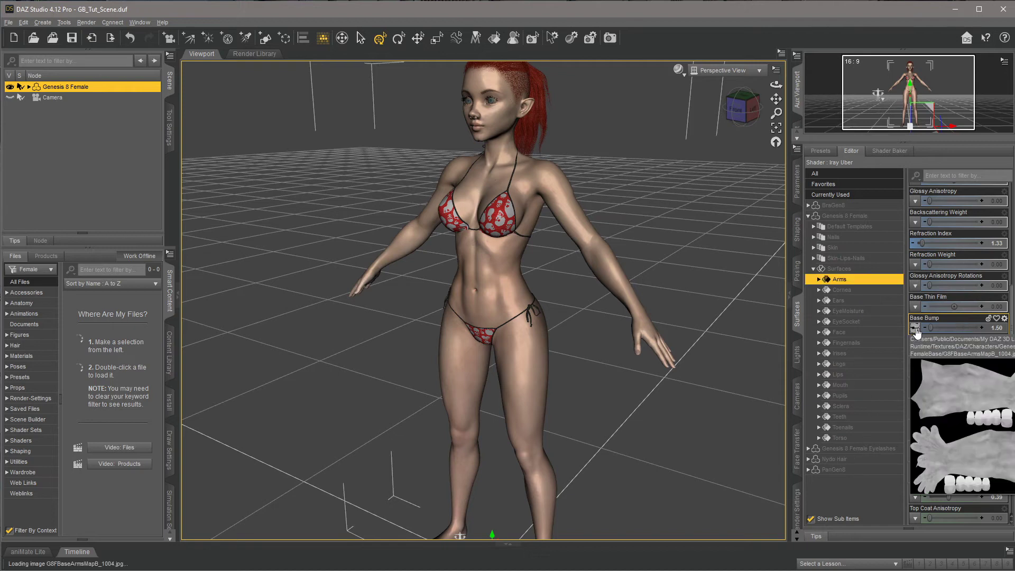
Add G3-8F_GooseBumps_V31_Arms_softer.png as a layer on the Arms Base Bump at 50% opacity and accept.
{"action": "left_click", "coordinate": [914, 328]}
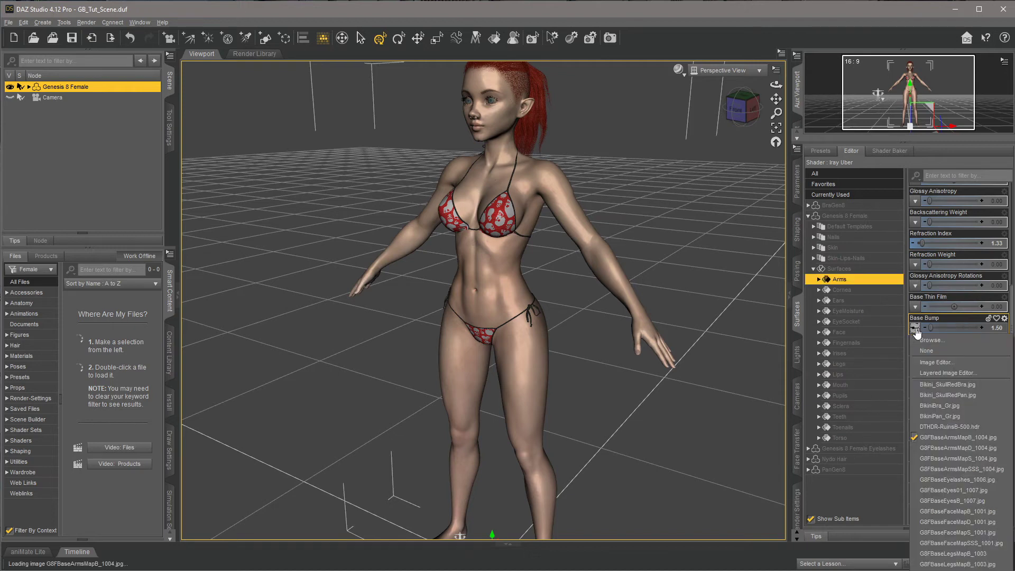
{"action": "left_click", "coordinate": [957, 372]}
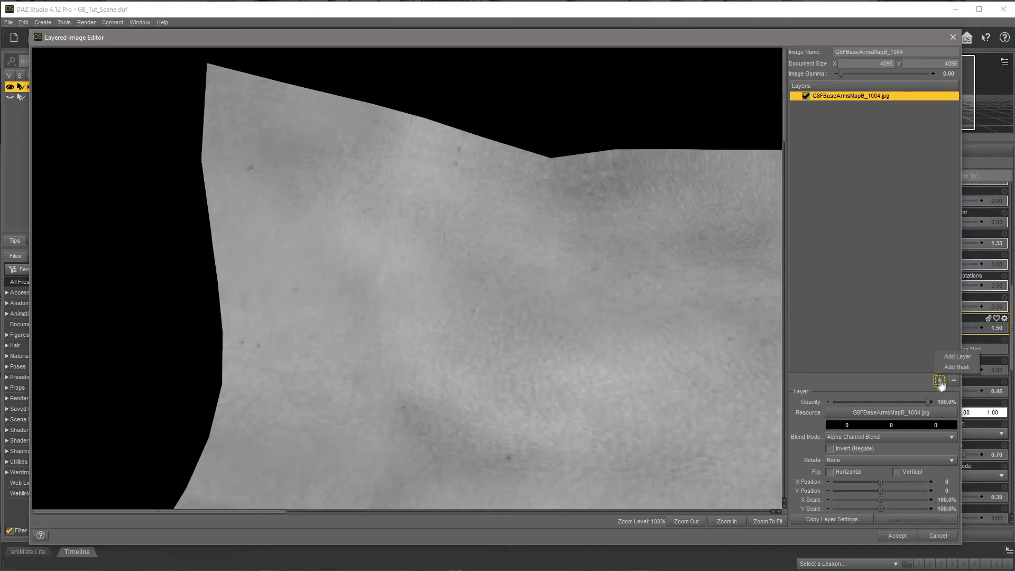
{"action": "left_click", "coordinate": [939, 380]}
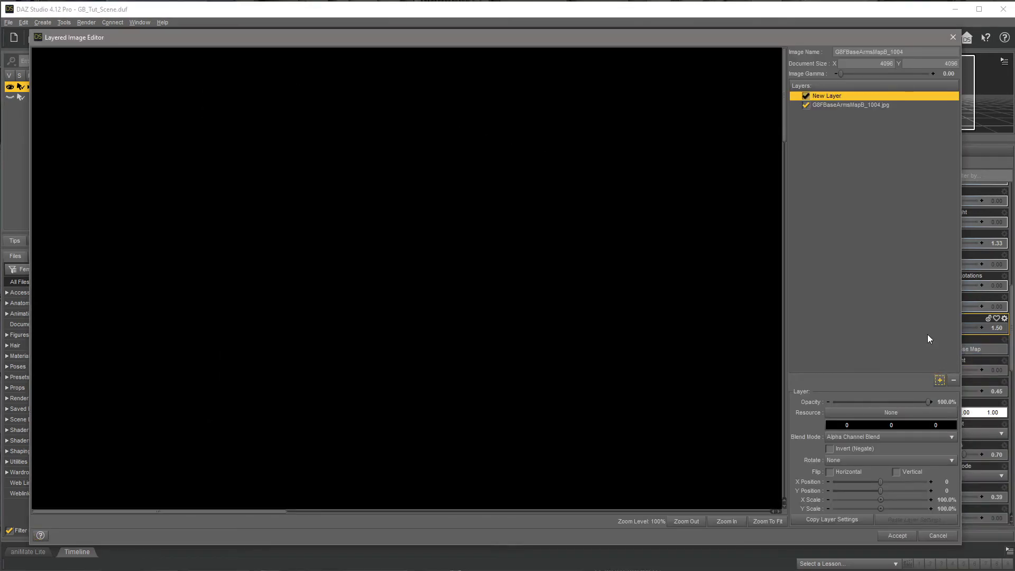
{"action": "left_click", "coordinate": [891, 412]}
{"action": "left_click", "coordinate": [332, 133]}
{"action": "double_click", "coordinate": [390, 132]}
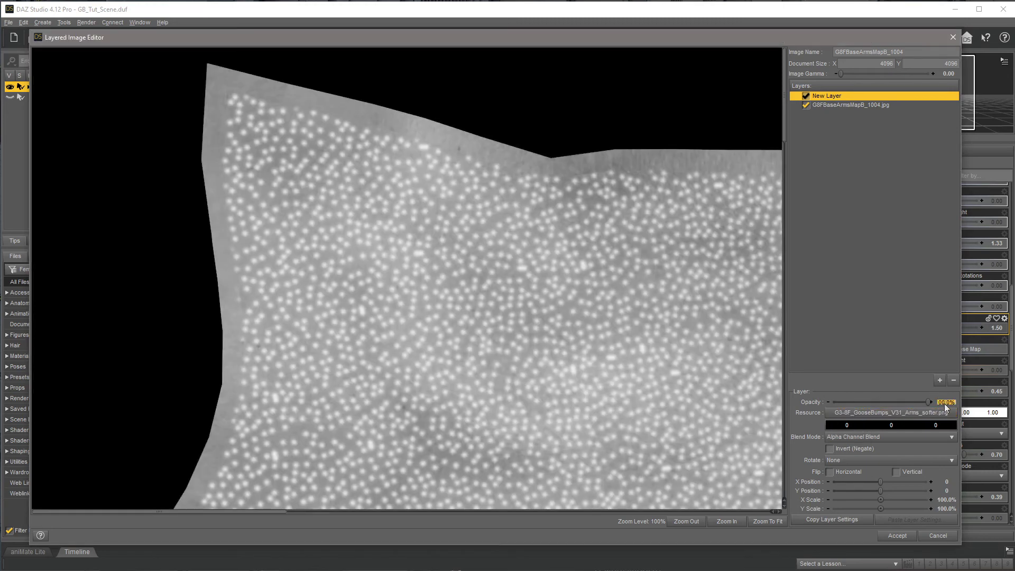
{"action": "key", "text": "Return"}
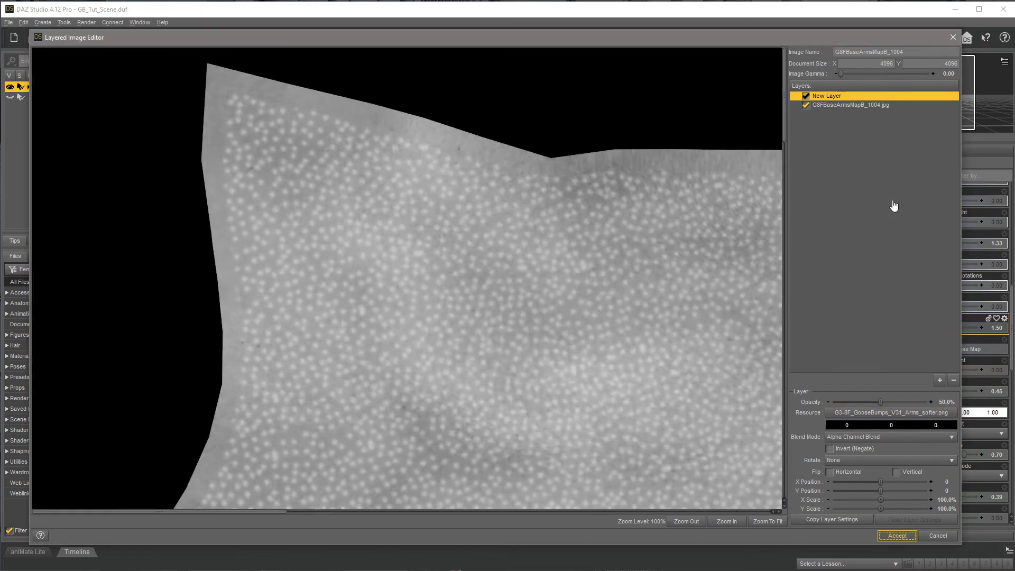
{"action": "key", "text": "Return"}
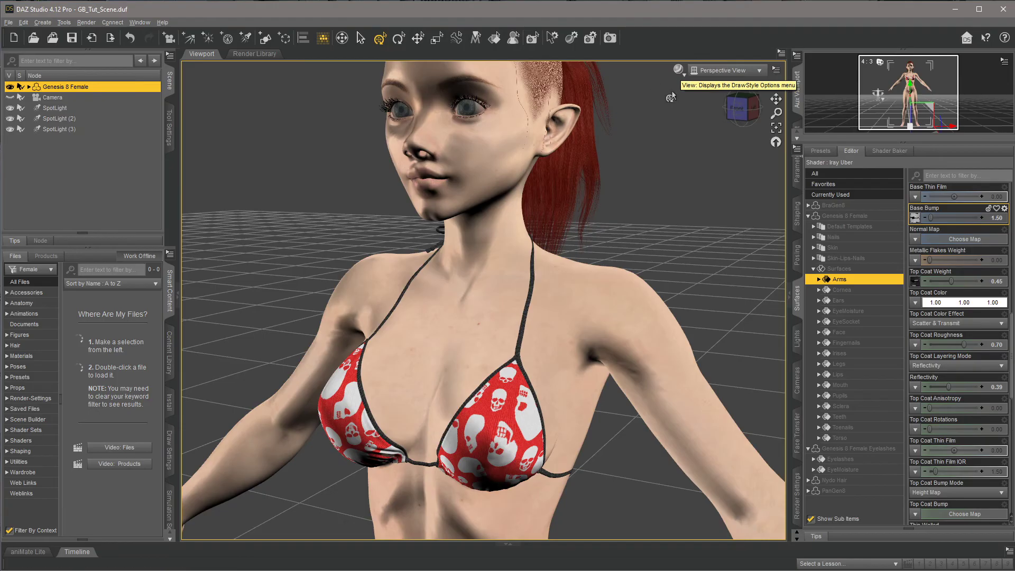
Switch the viewport DrawStyle to NVIDIA Iray.
{"action": "left_click", "coordinate": [678, 70]}
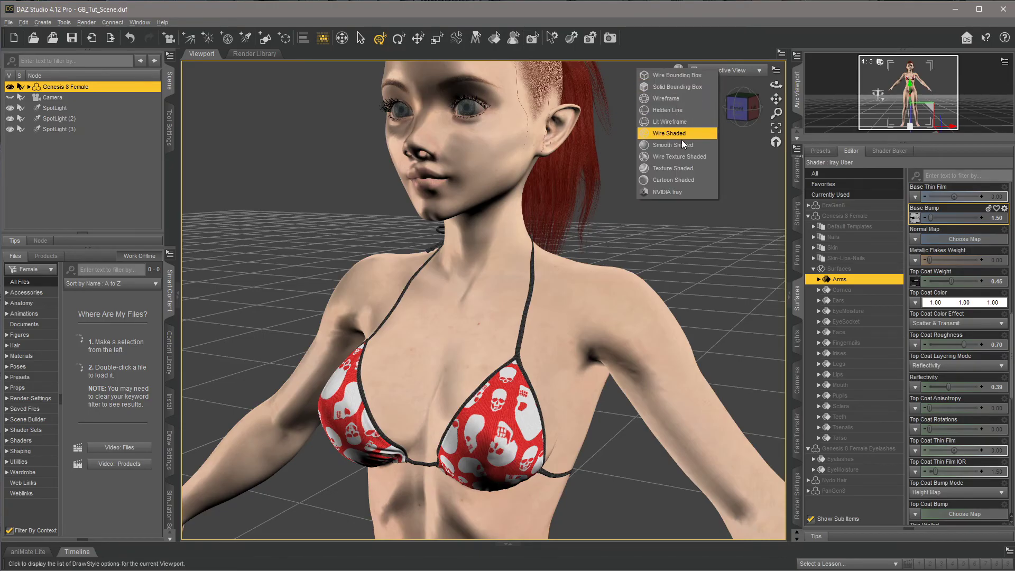
{"action": "left_click", "coordinate": [684, 192]}
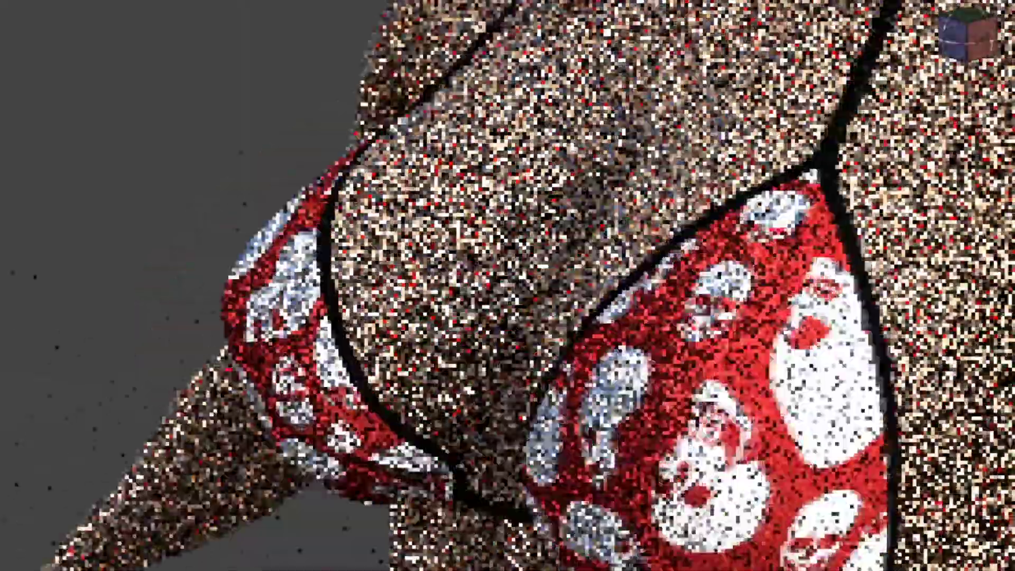
Pan the Iray preview up from the chest to the neck and shoulders.
{"action": "left_click_drag", "start_coordinate": [942, 81], "coordinate": [942, 80]}
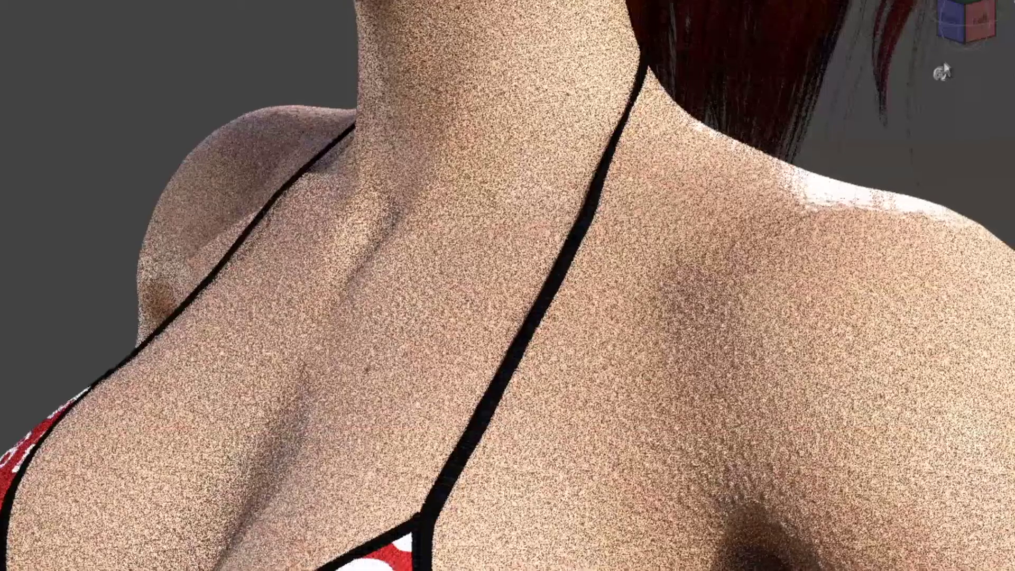